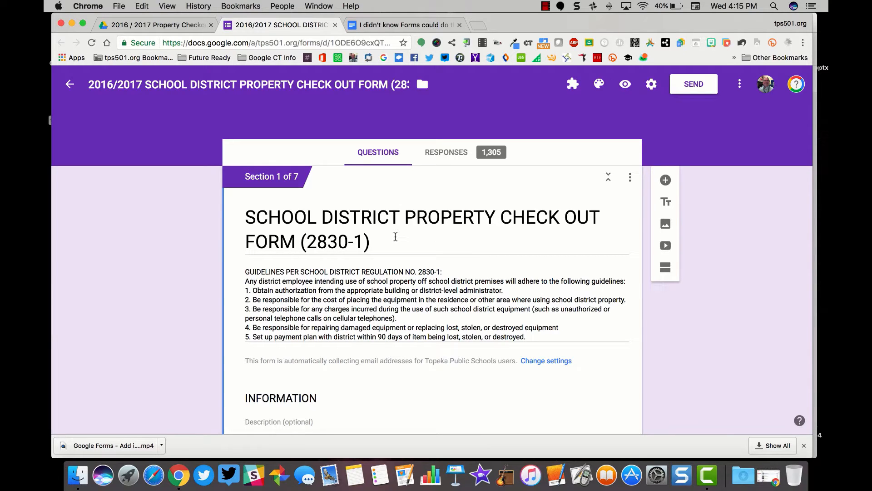
Review the form's section 1 questions and the "Technology I'm Checking Out" question in section 2.
scroll(396, 237, "down", 5)
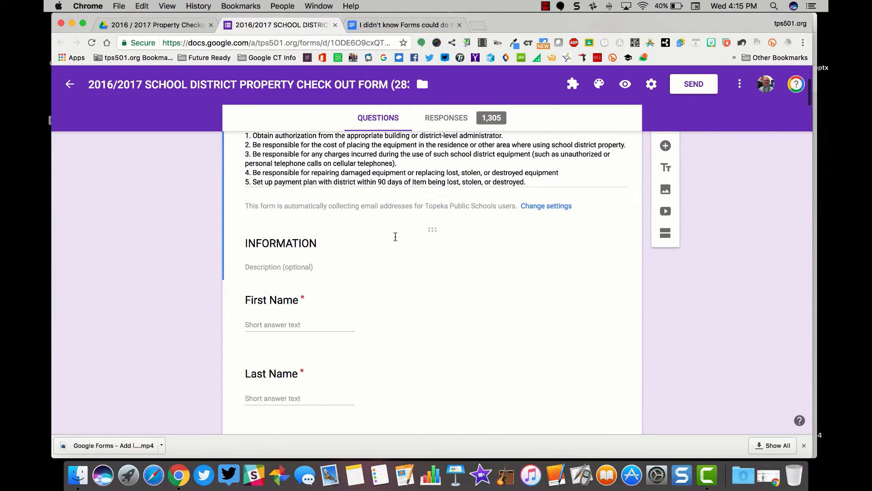
scroll(395, 236, "up", 4)
scroll(396, 237, "down", 5)
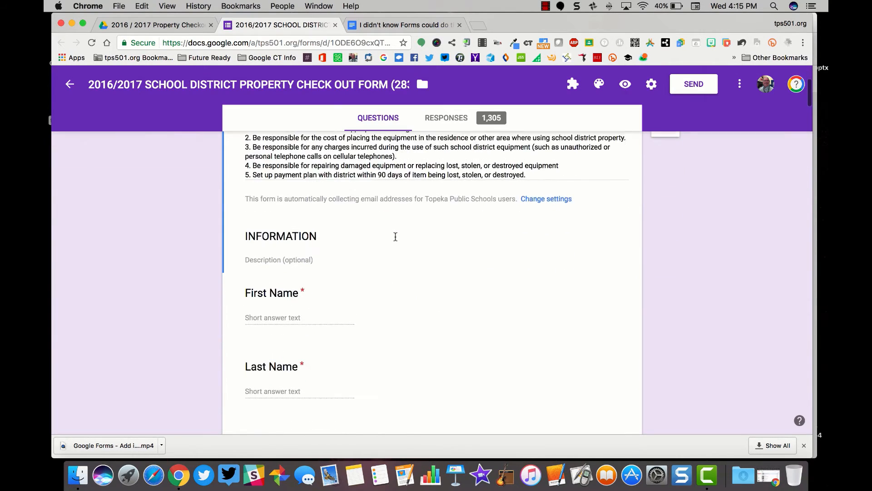
scroll(396, 237, "down", 8)
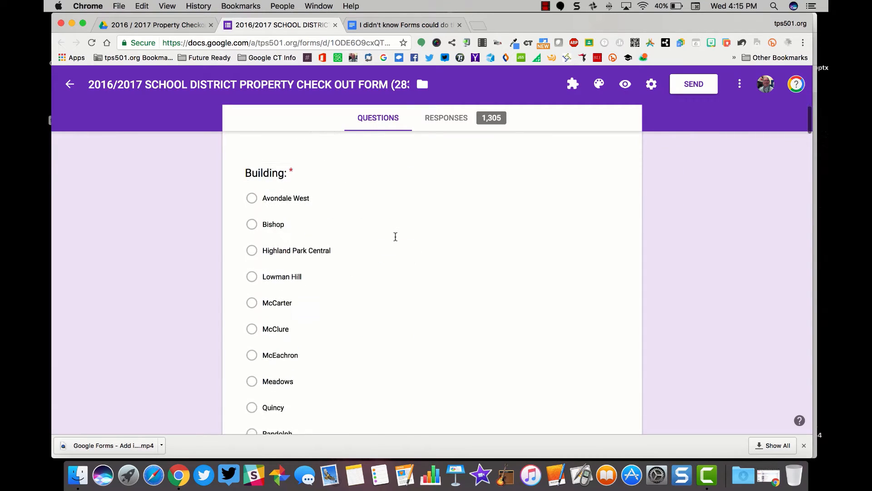
scroll(395, 237, "down", 18)
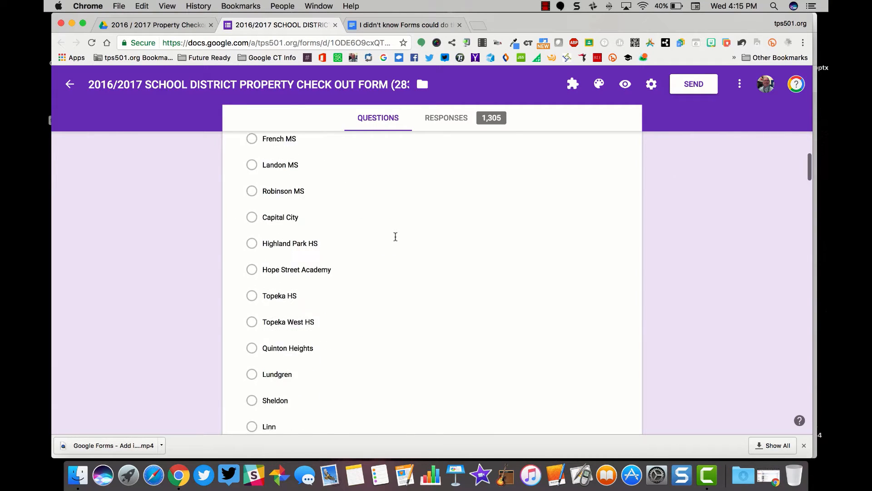
scroll(396, 237, "down", 10)
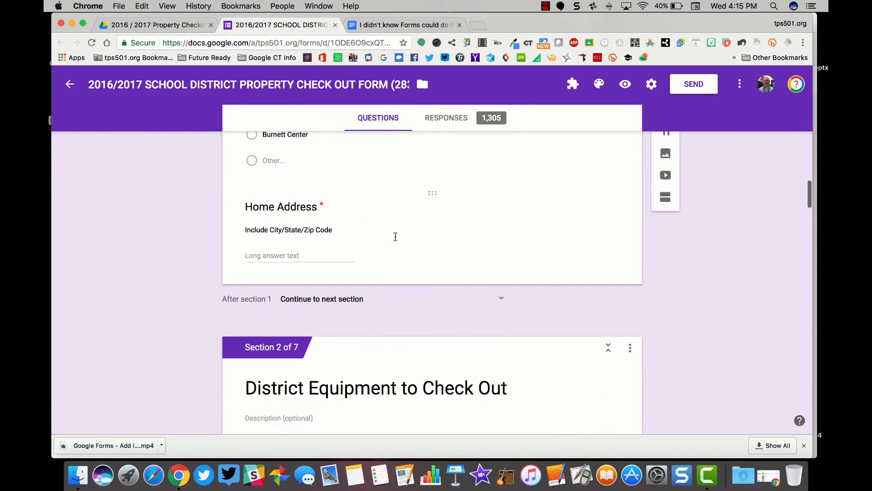
scroll(397, 264, "down", 5)
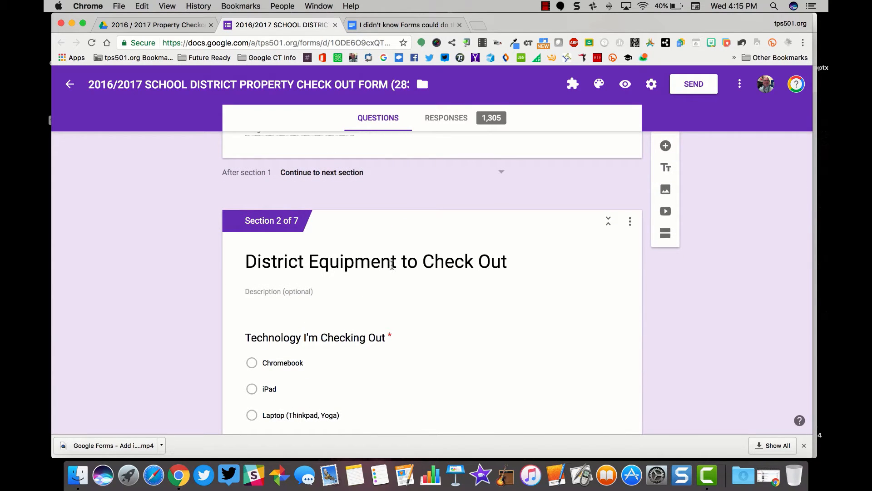
scroll(392, 265, "down", 4)
scroll(392, 265, "up", 1)
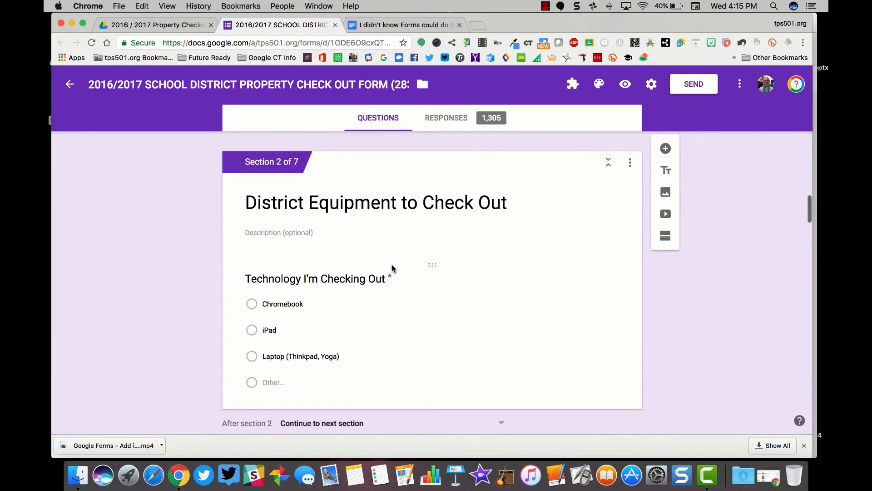
scroll(393, 269, "down", 1)
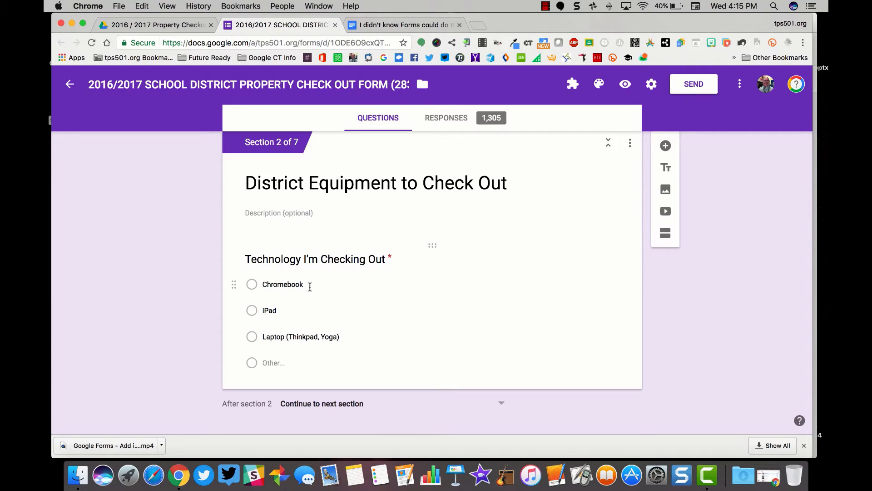
Open the "Technology I'm Checking Out" question for editing and inspect its "Go to section based on answer" option.
left_click(349, 285)
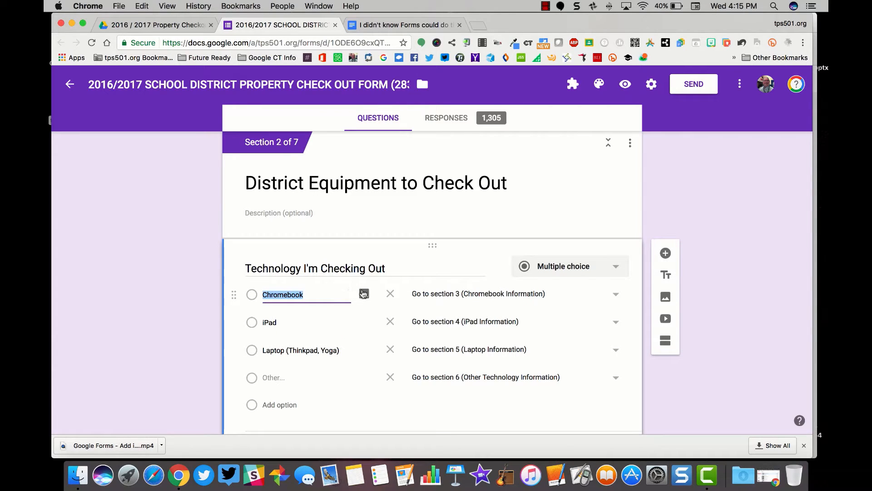
scroll(423, 296, "down", 2)
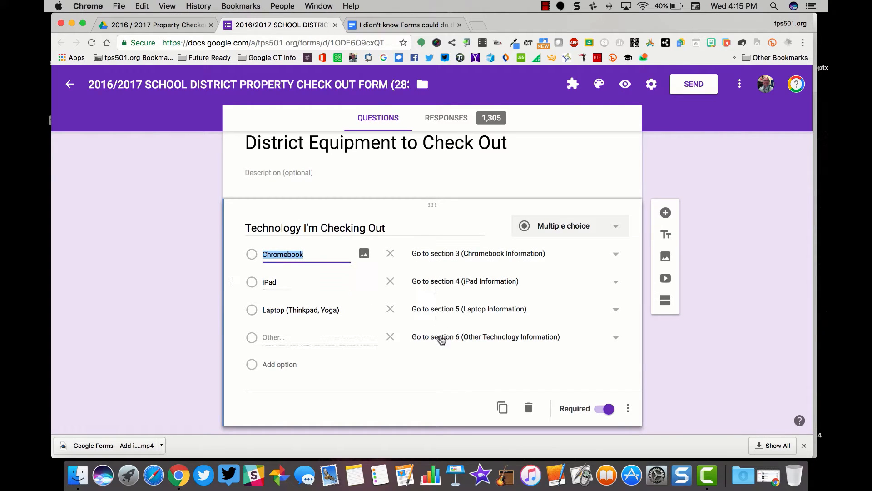
left_click(628, 408)
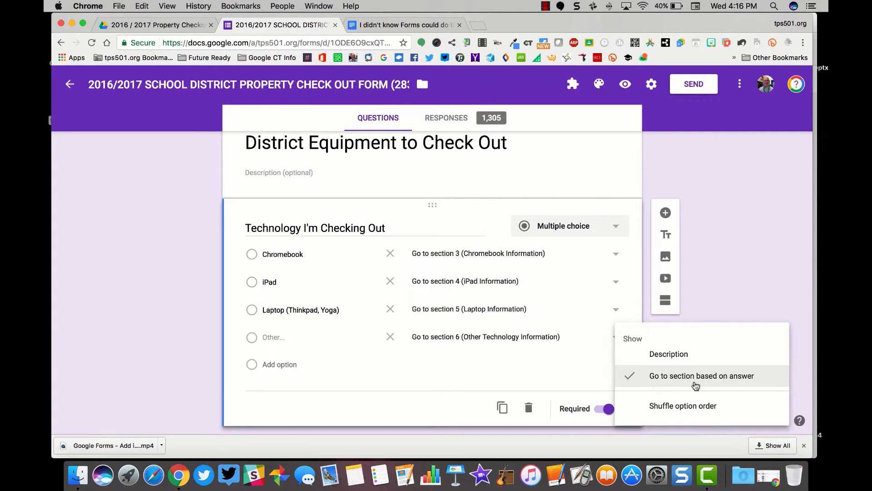
left_click(739, 304)
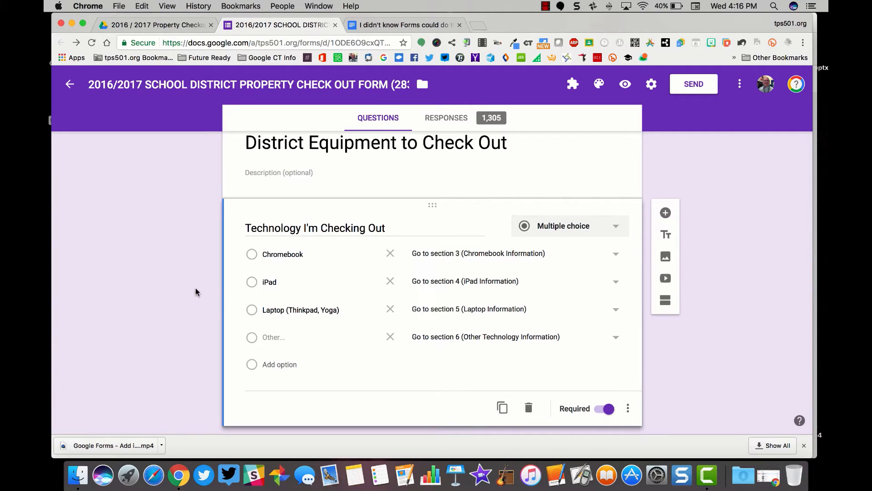
Examine the device information sections 3 to 6, their after-section destinations, and the final agreement section 7.
scroll(216, 287, "down", 7)
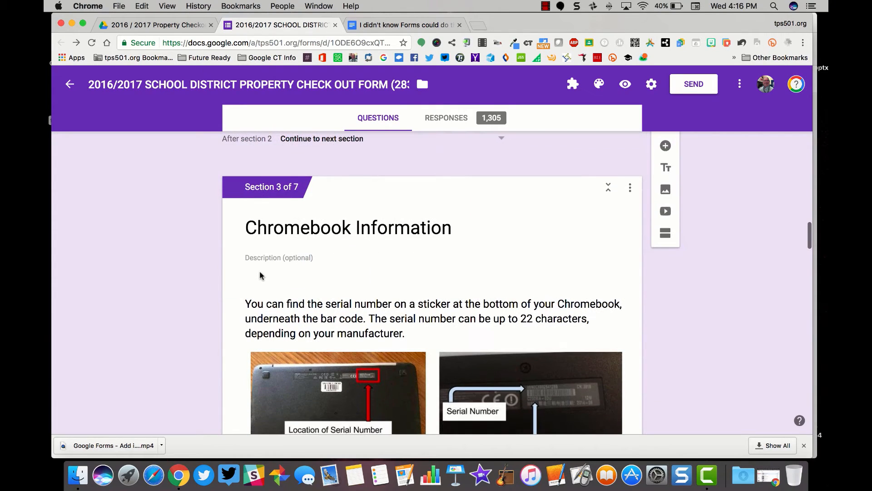
scroll(260, 275, "down", 8)
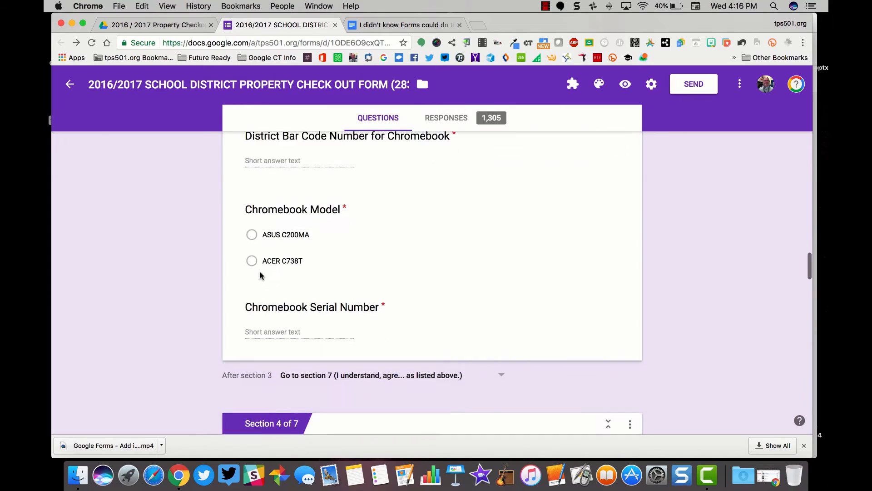
scroll(260, 275, "down", 10)
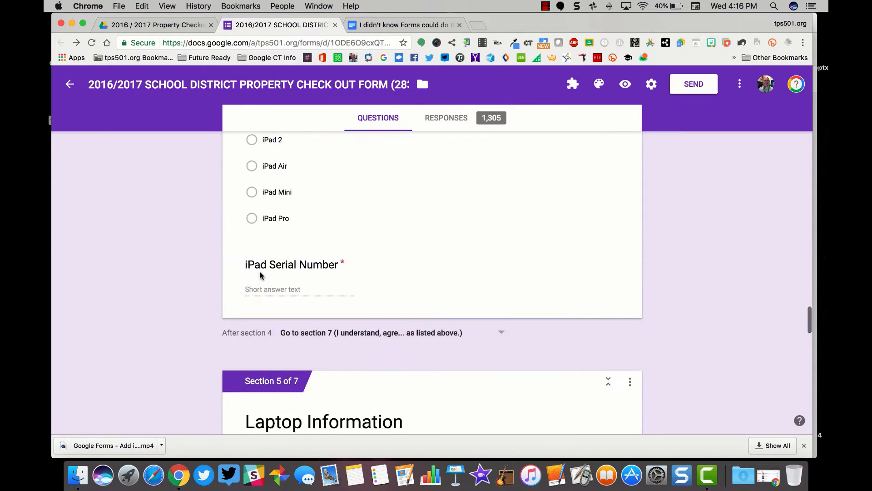
scroll(260, 275, "down", 10)
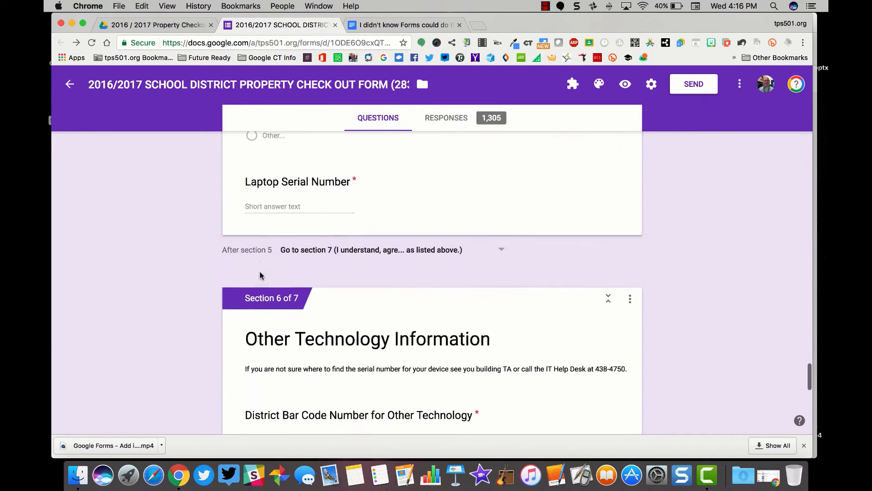
scroll(260, 275, "down", 10)
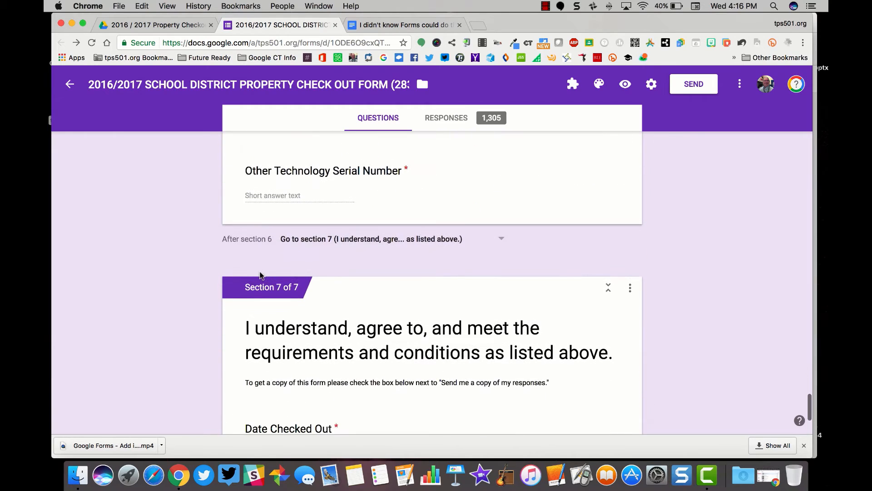
scroll(260, 275, "down", 5)
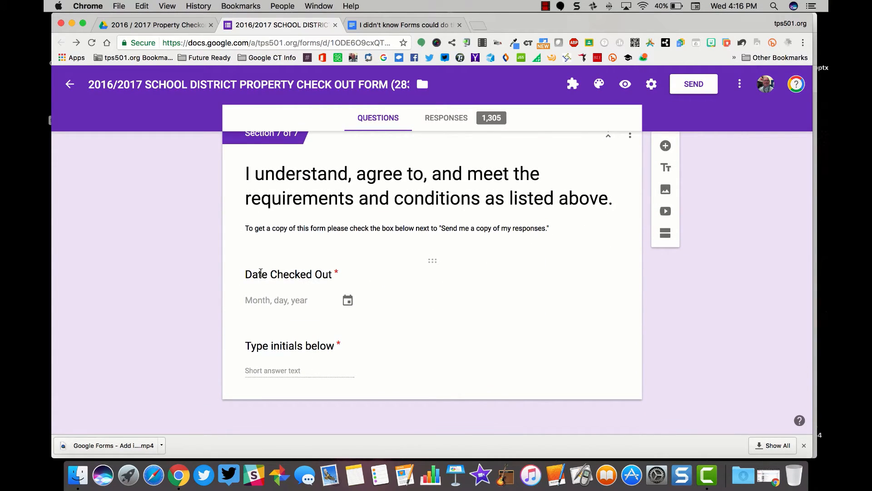
scroll(261, 271, "up", 20)
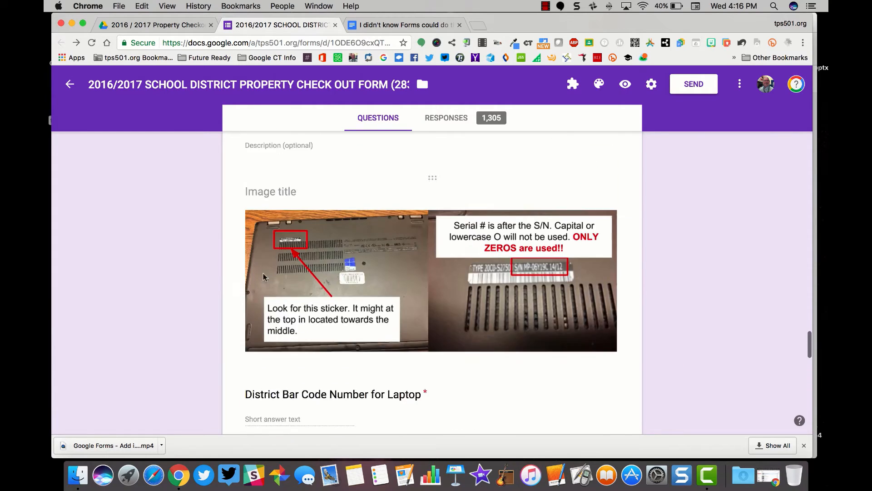
scroll(263, 276, "up", 8)
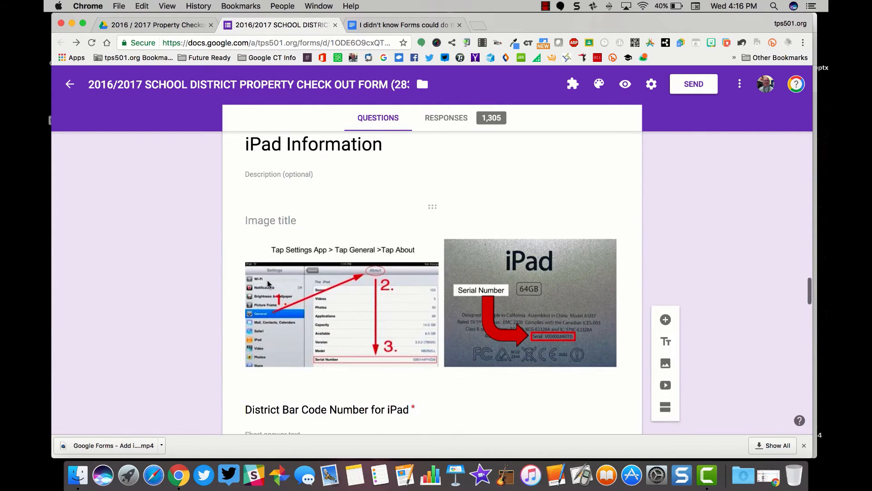
scroll(268, 282, "up", 8)
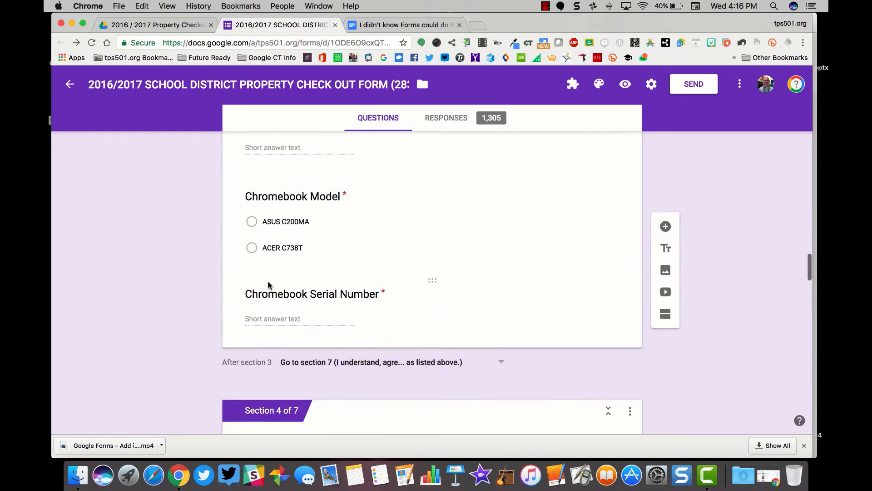
scroll(269, 286, "up", 10)
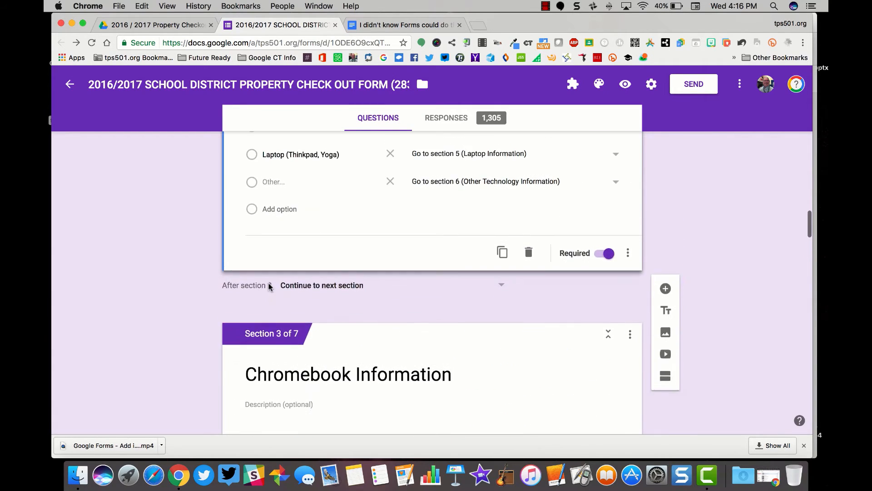
Return to the technology question in section 2 and recheck its answer-based section routing option.
scroll(269, 285, "up", 2)
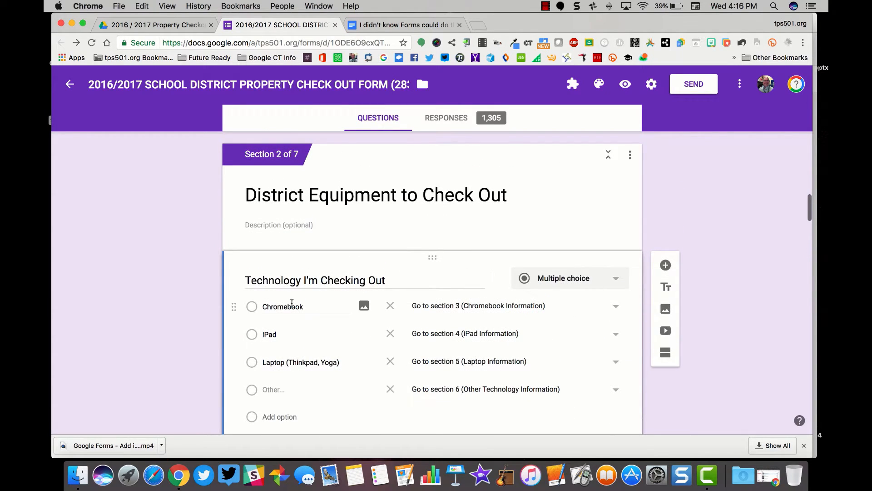
scroll(311, 306, "down", 2)
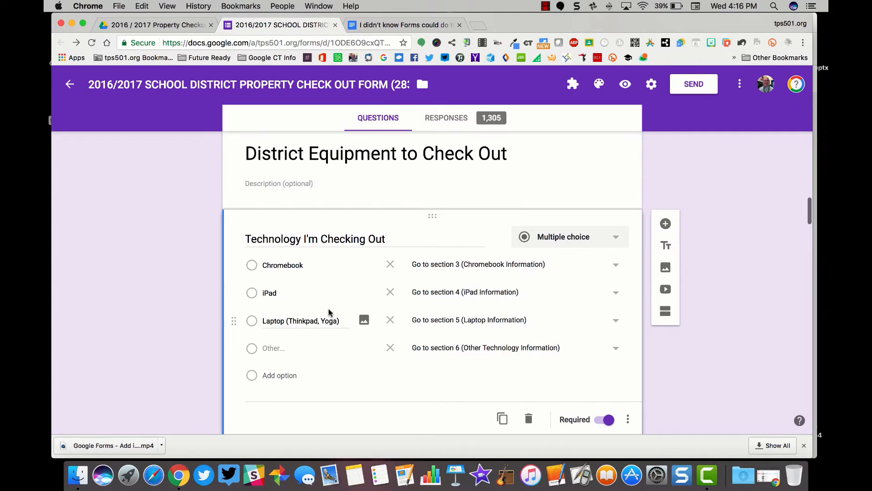
left_click(628, 419)
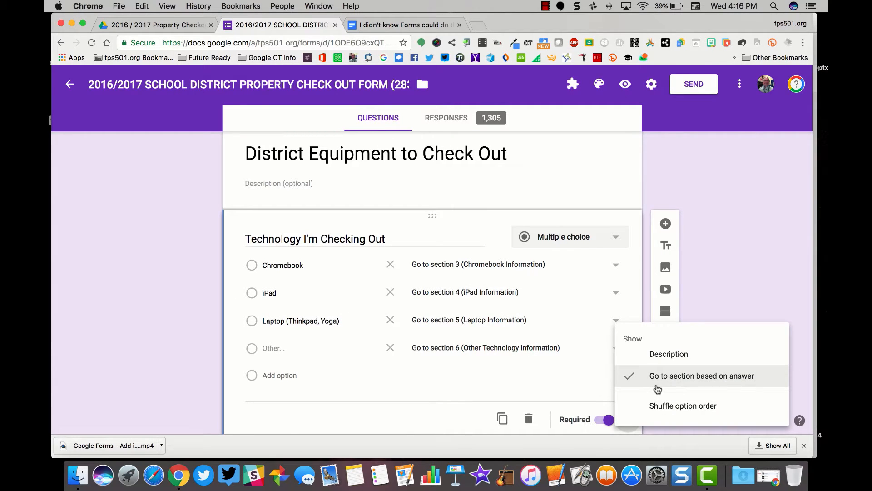
left_click(722, 300)
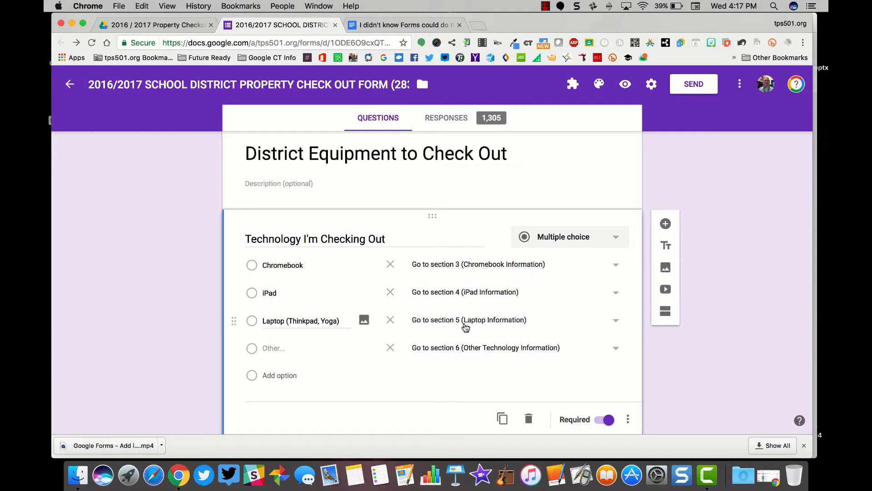
Choose "Go to section 5 (Laptop Information)" as the destination for the "Laptop (Thinkpad, Yoga)" answer.
left_click(618, 322)
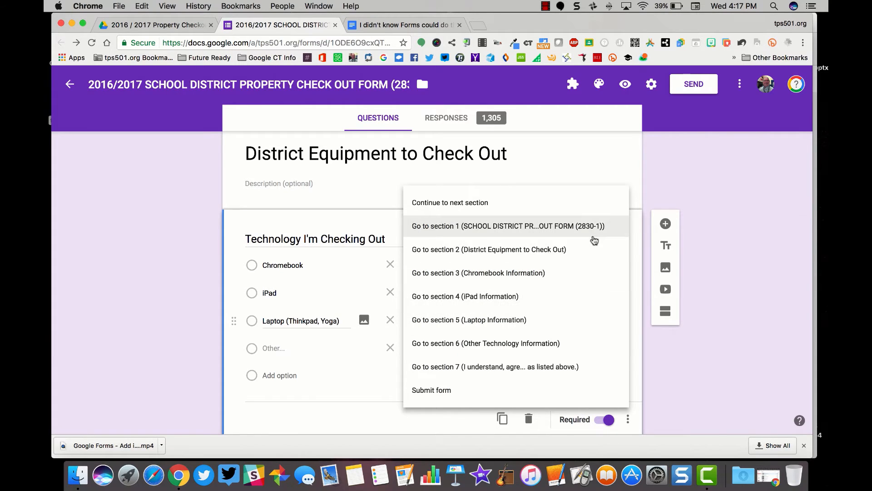
left_click(588, 323)
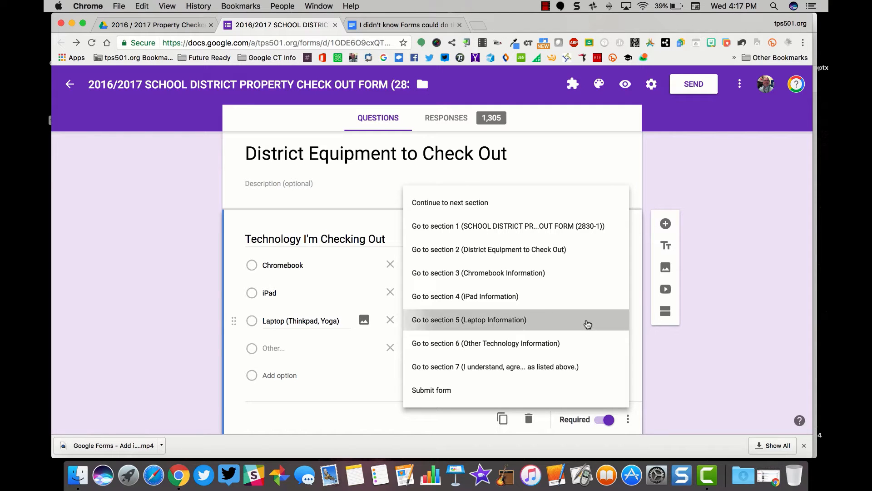
Compare the after-section destinations of sections 1 and 2 with the per-answer destinations in the technology question.
scroll(586, 322, "down", 3)
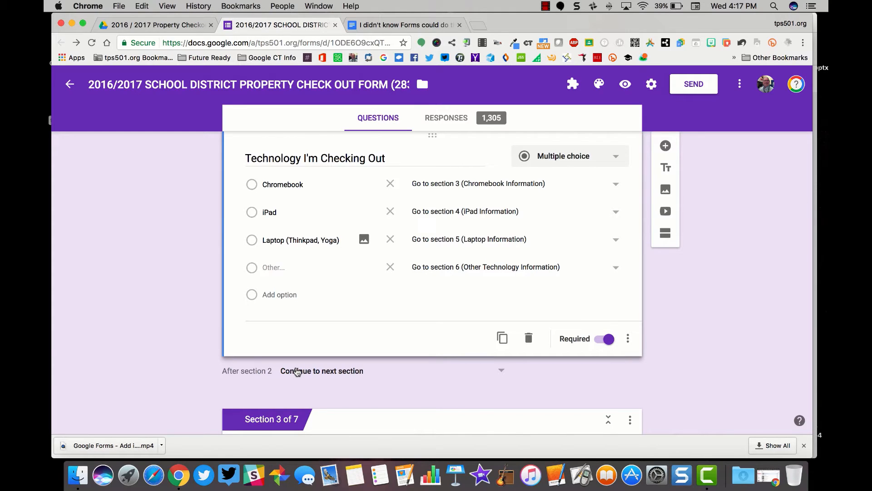
scroll(297, 373, "up", 10)
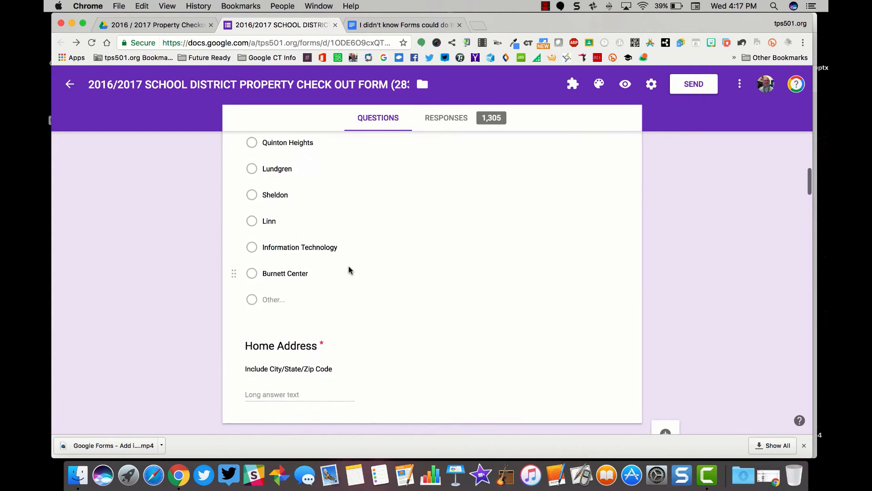
scroll(354, 310, "down", 3)
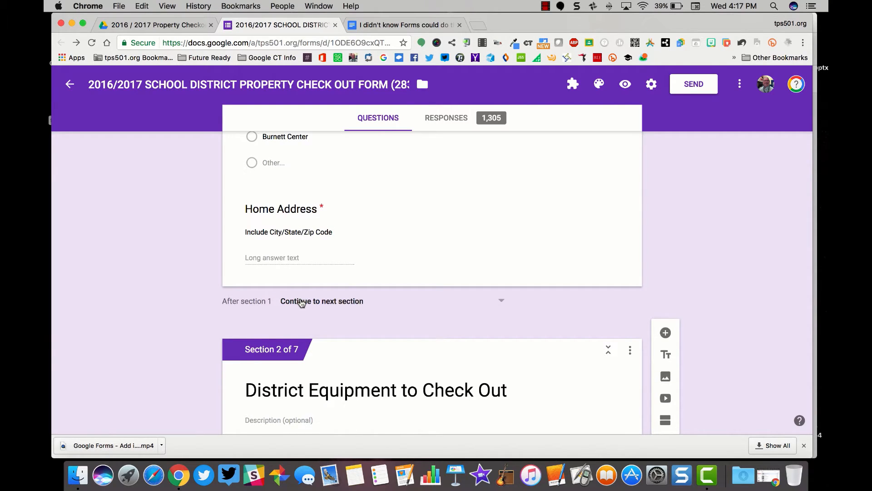
scroll(300, 298, "up", 1)
scroll(299, 295, "down", 8)
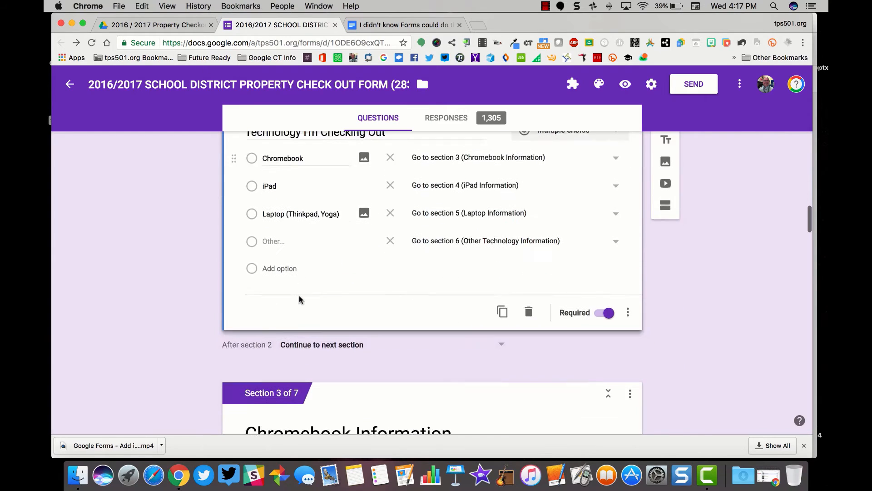
scroll(299, 300, "down", 2)
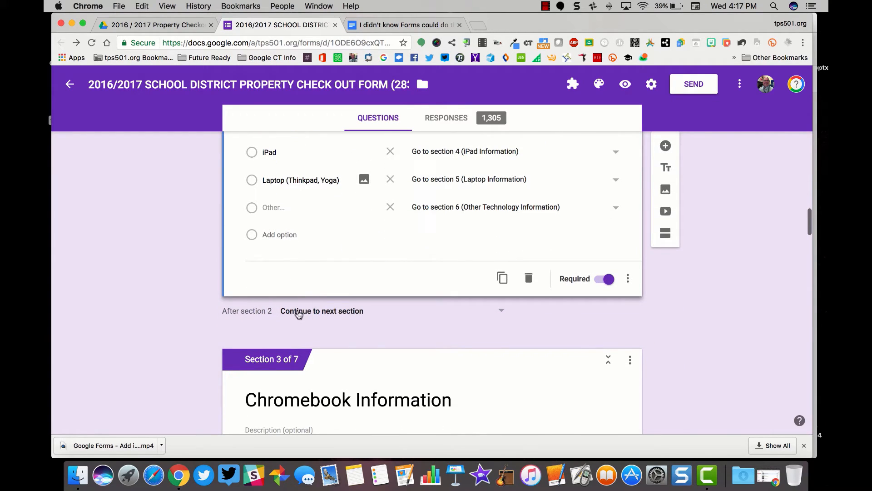
scroll(300, 313, "up", 3)
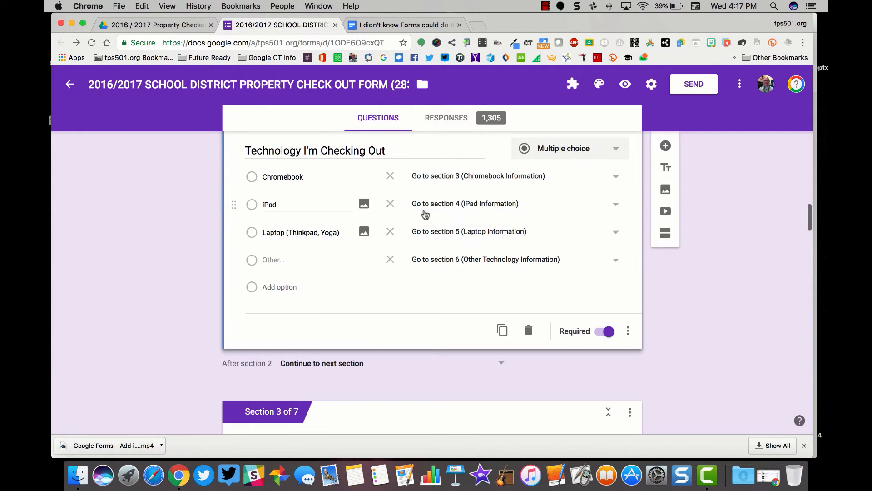
scroll(454, 266, "down", 5)
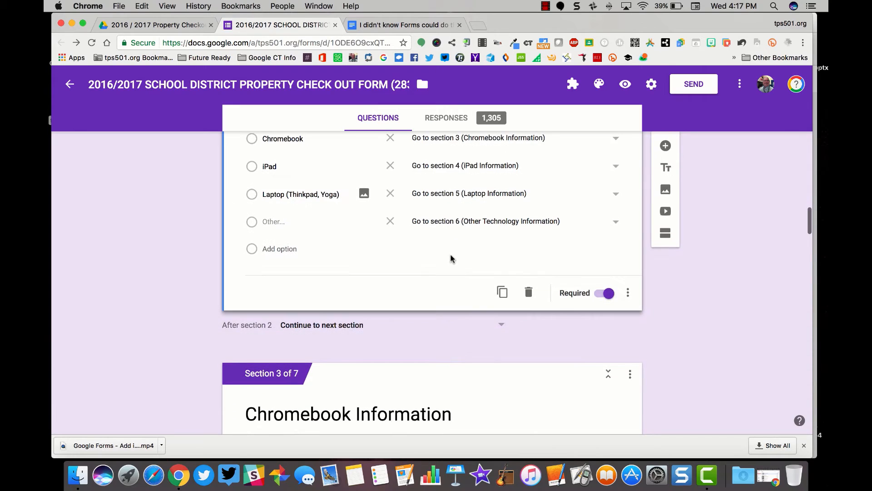
Choose "Go to section 7 (I understand, agre... as listed above.)" as the destination after section 3.
scroll(448, 254, "down", 10)
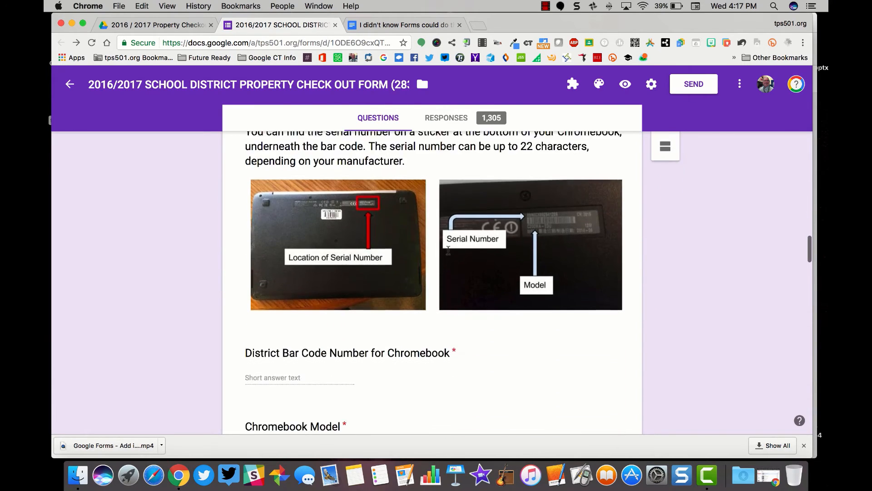
scroll(447, 252, "down", 3)
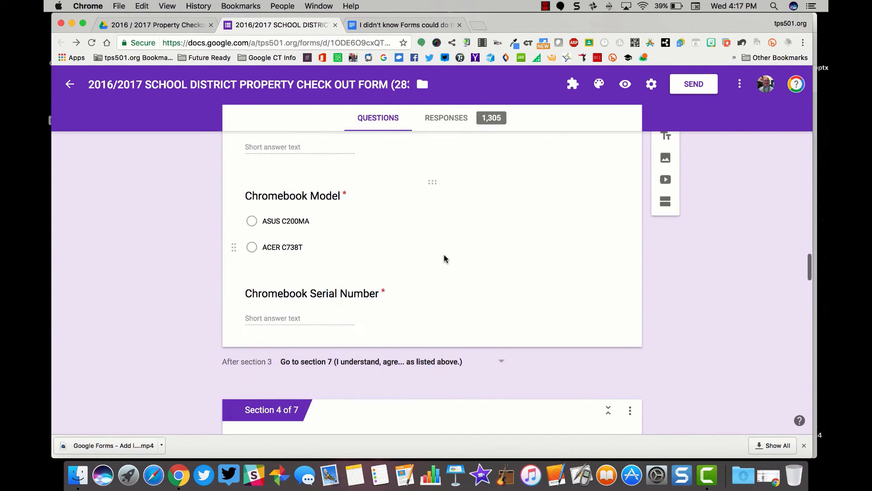
left_click(409, 362)
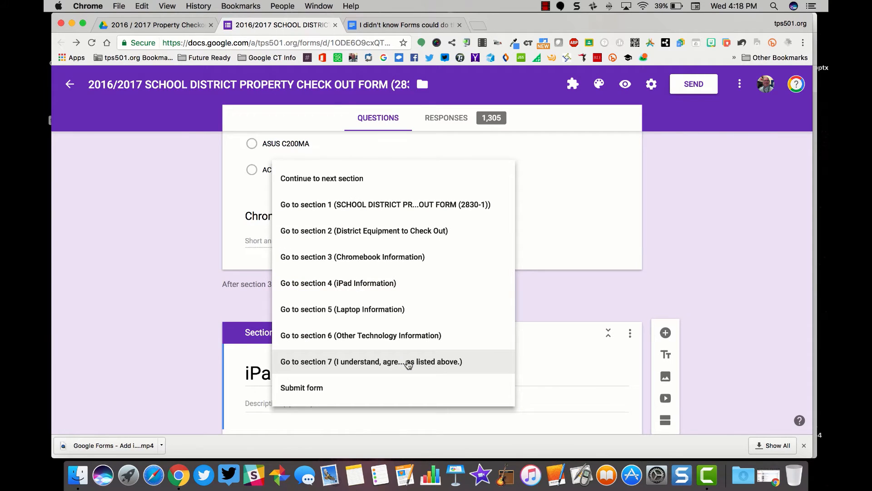
left_click(409, 363)
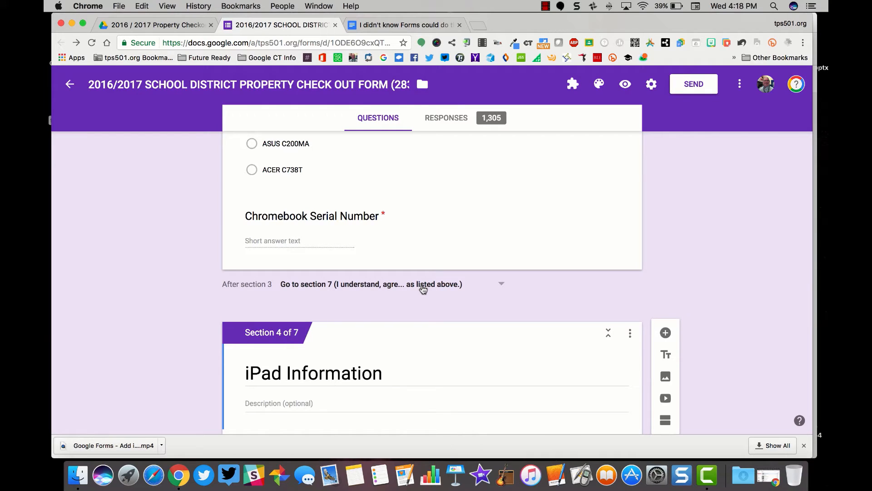
scroll(423, 289, "up", 3)
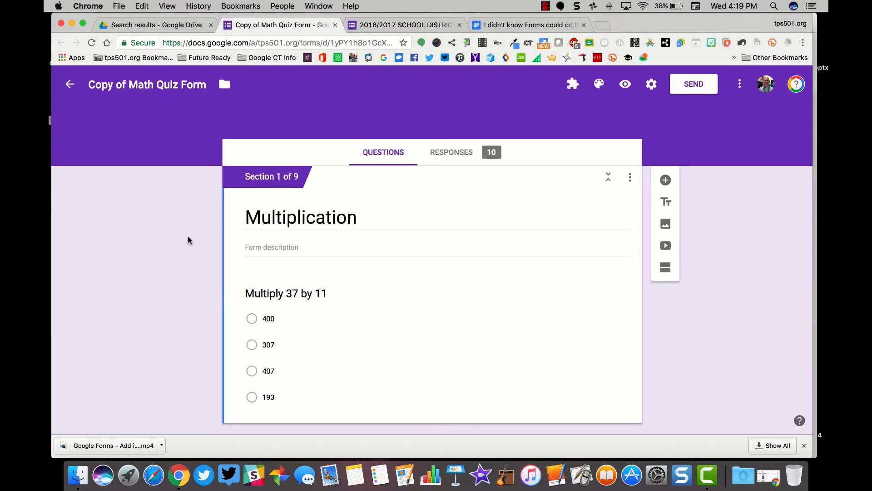
Open the "Multiply 37 by 11" question in section 1 of the math quiz form and examine its per-answer destinations.
left_click(391, 317)
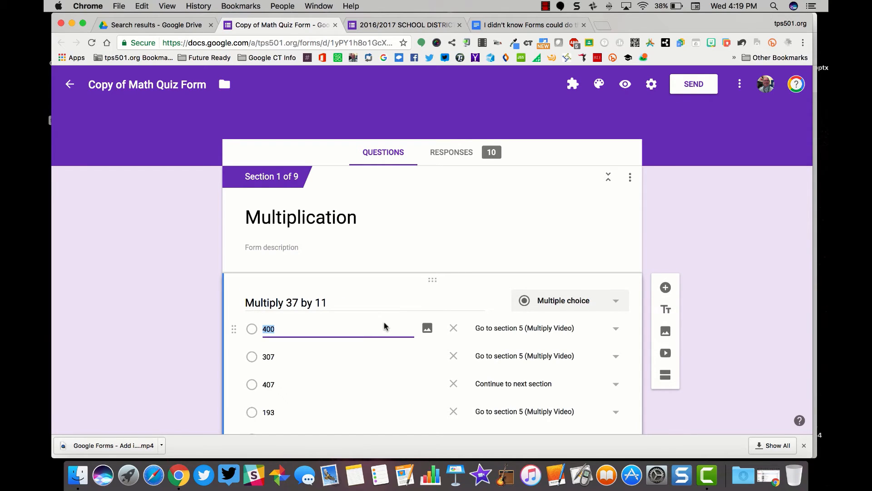
scroll(362, 320, "down", 2)
scroll(280, 178, "up", 3)
scroll(552, 361, "down", 2)
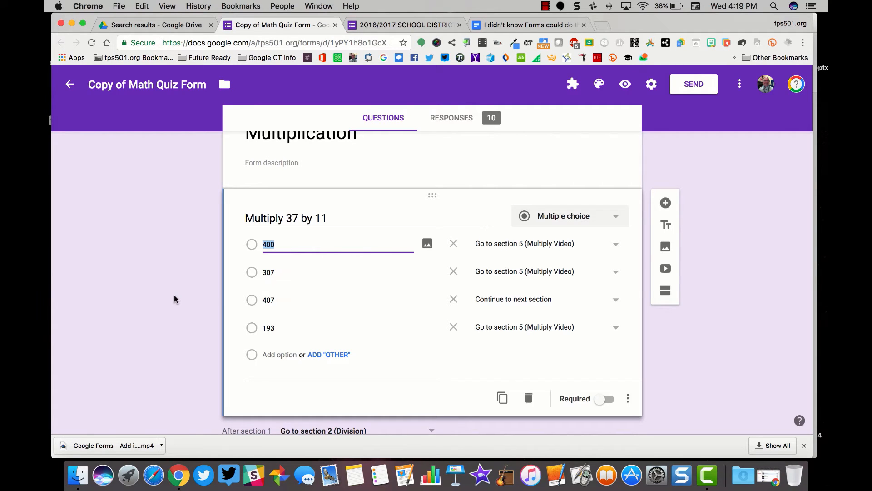
Examine the Multiply Video section 5 with its repeated question and after-section destination, and compare it with the answer routing in section 1.
scroll(175, 299, "down", 5)
scroll(175, 298, "down", 20)
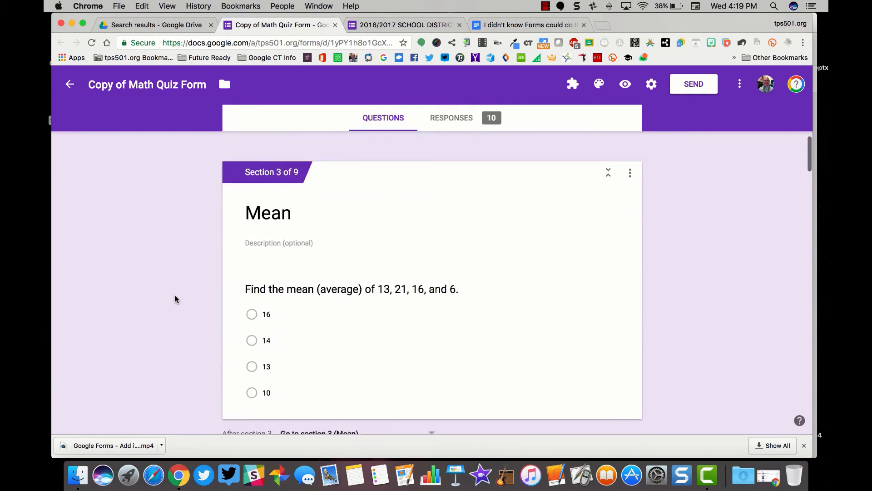
scroll(175, 299, "down", 7)
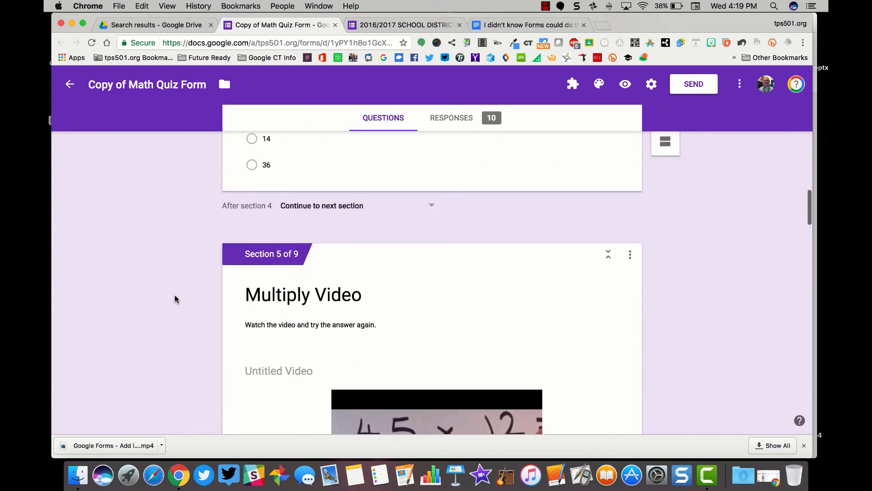
scroll(175, 298, "up", 1)
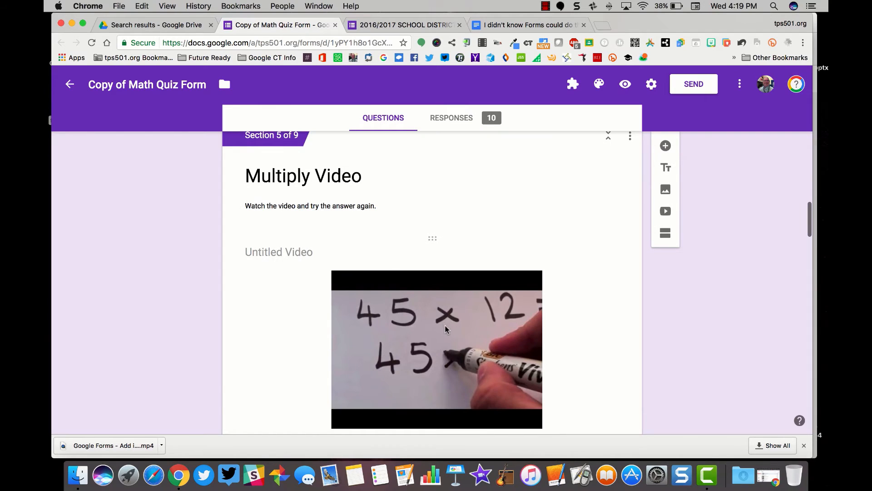
scroll(445, 329, "down", 4)
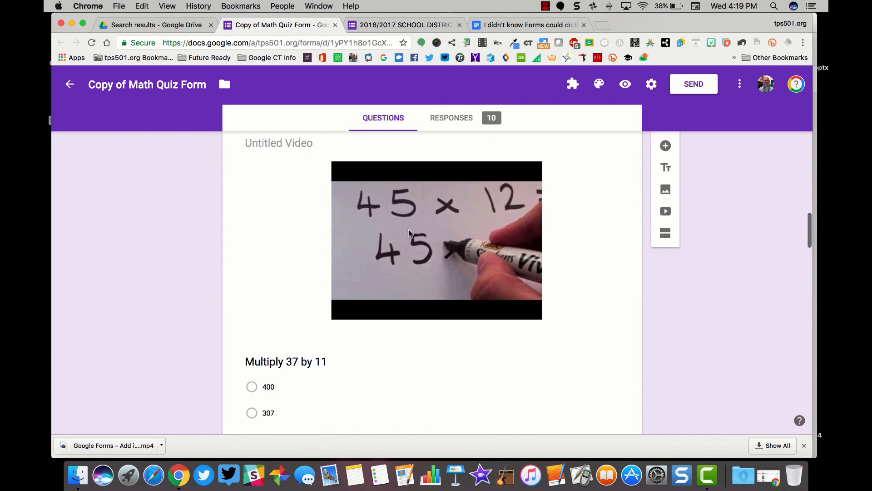
scroll(409, 359, "down", 4)
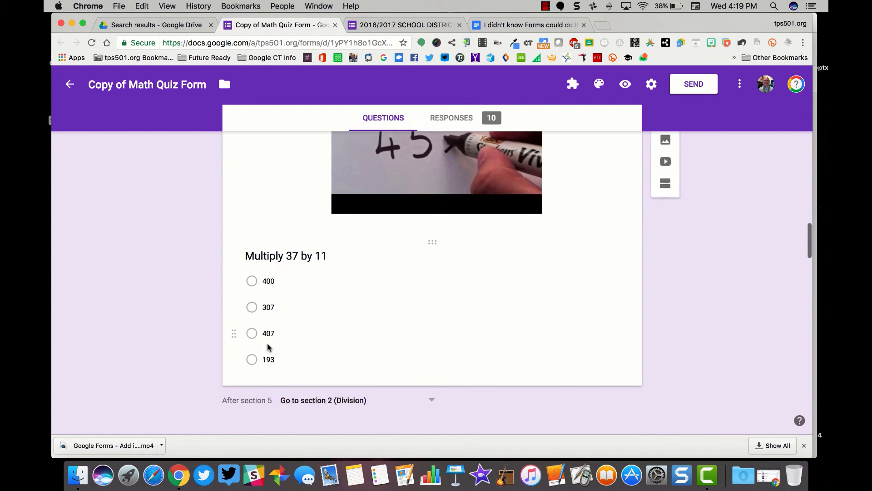
scroll(224, 320, "up", 6)
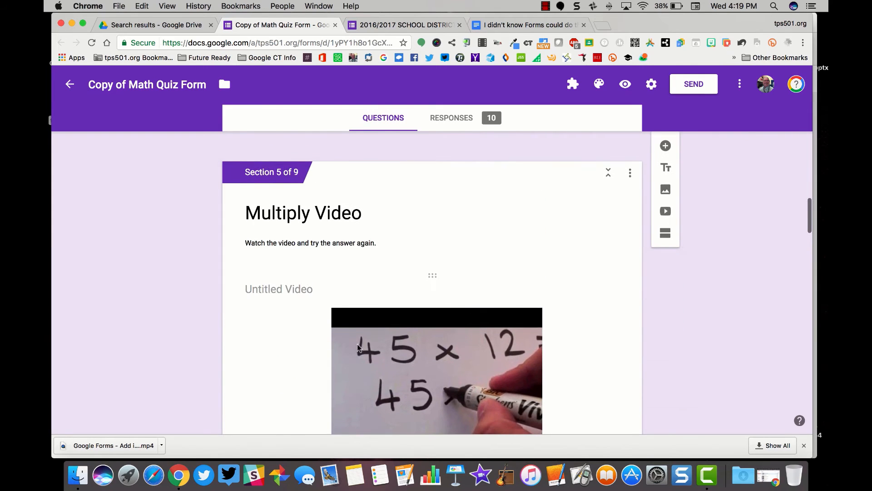
scroll(349, 321, "up", 20)
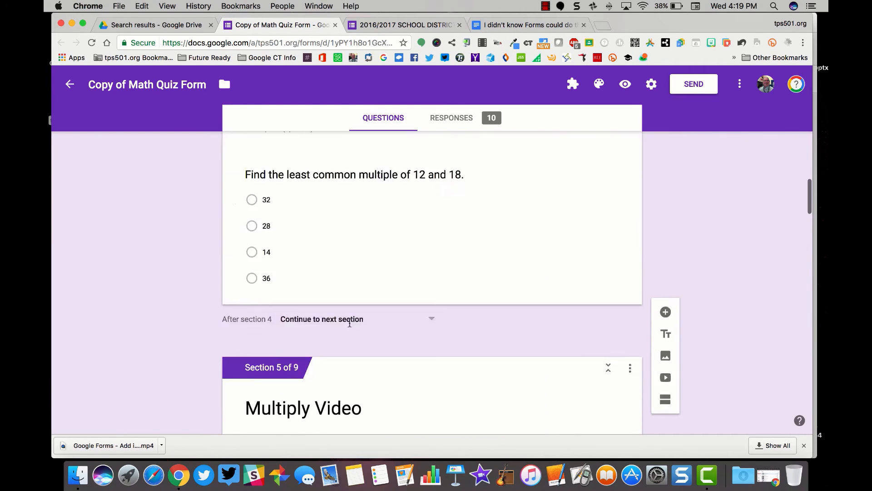
scroll(351, 324, "up", 1)
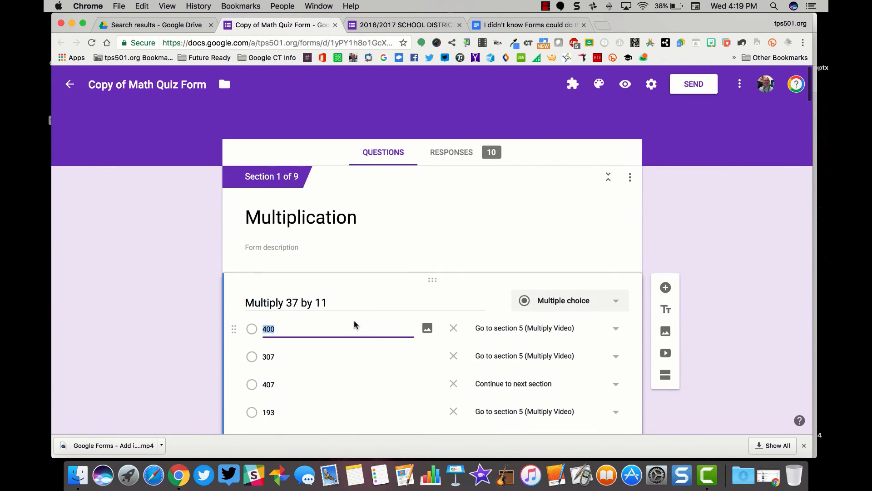
scroll(354, 323, "down", 3)
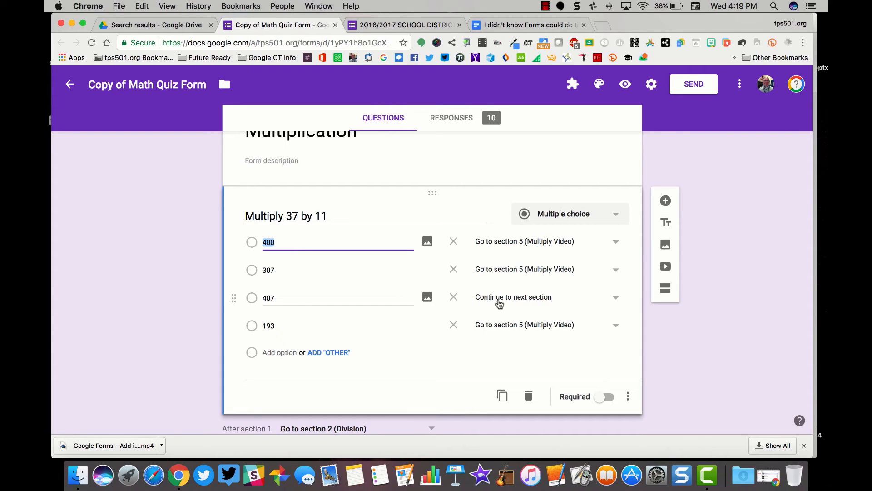
Preview the quiz, answer "Multiply 37 by 11" with 400, and continue to the following page.
left_click(626, 84)
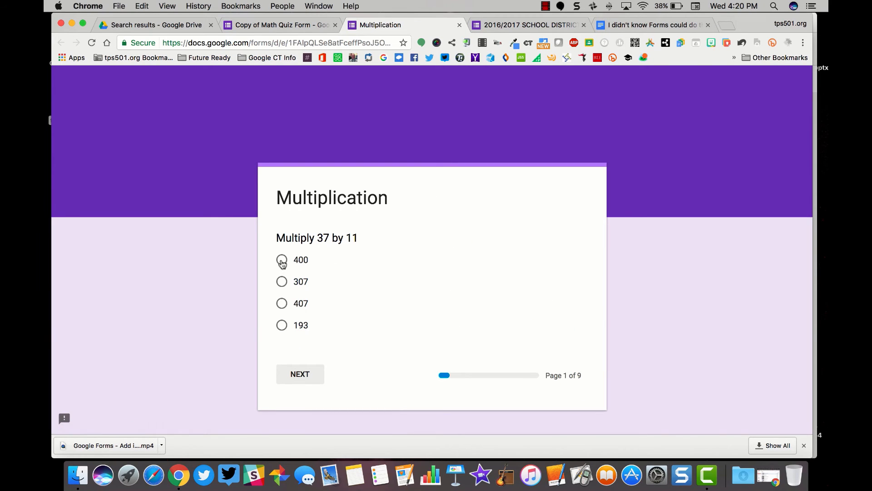
left_click(282, 261)
left_click(309, 376)
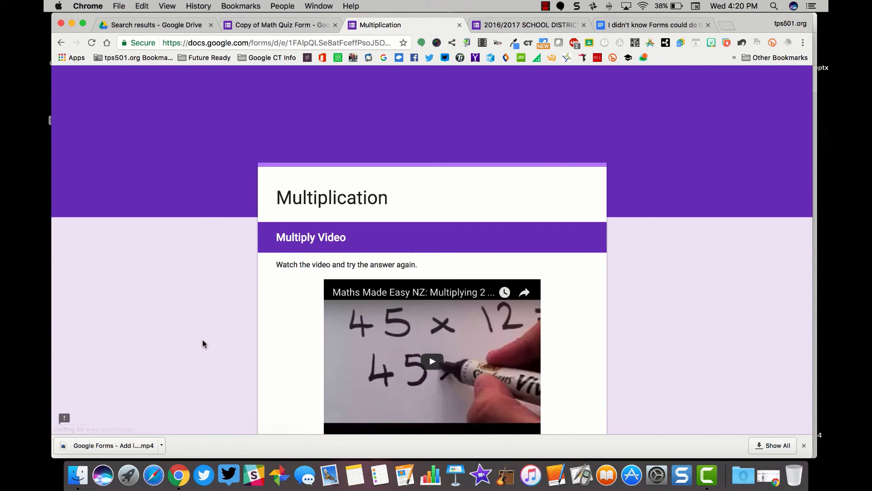
Answer the repeated "Multiply 37 by 11" question below the Multiply Video with 407 and continue.
scroll(203, 339, "down", 3)
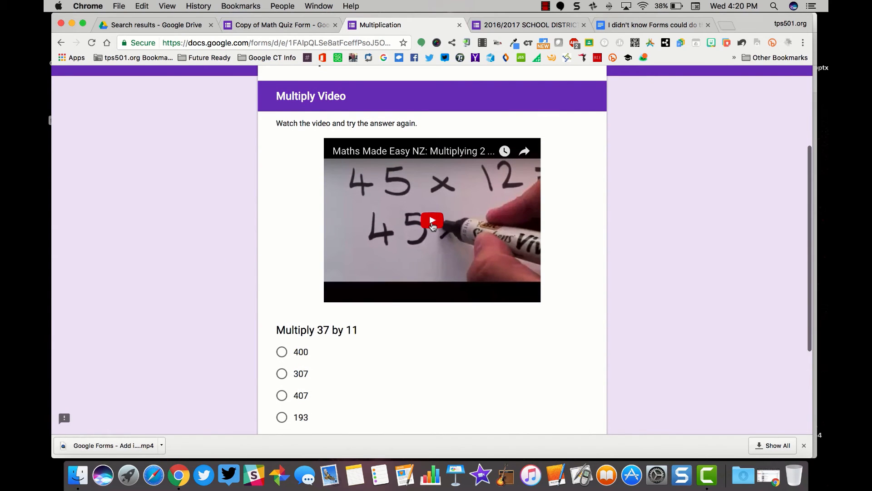
scroll(364, 339, "down", 3)
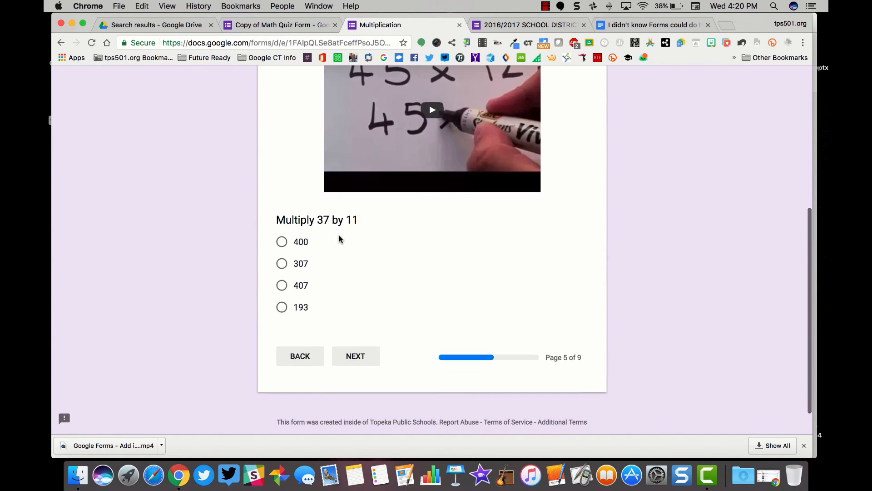
left_click(282, 285)
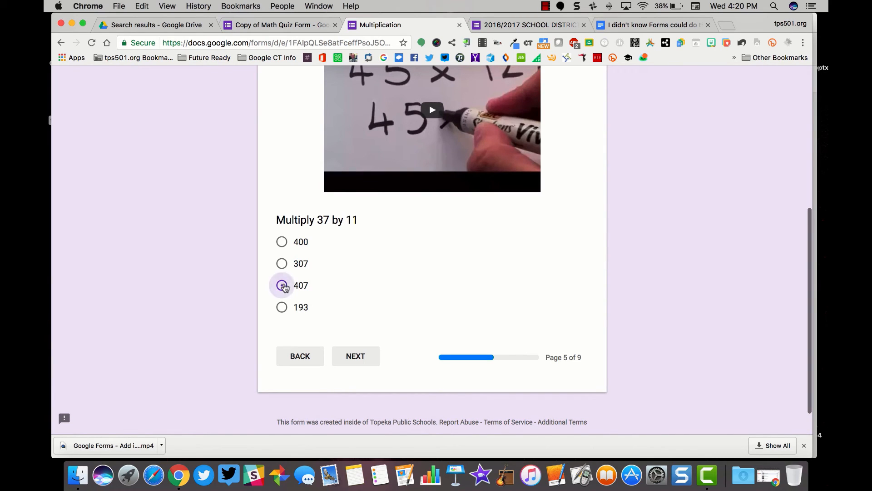
left_click(354, 356)
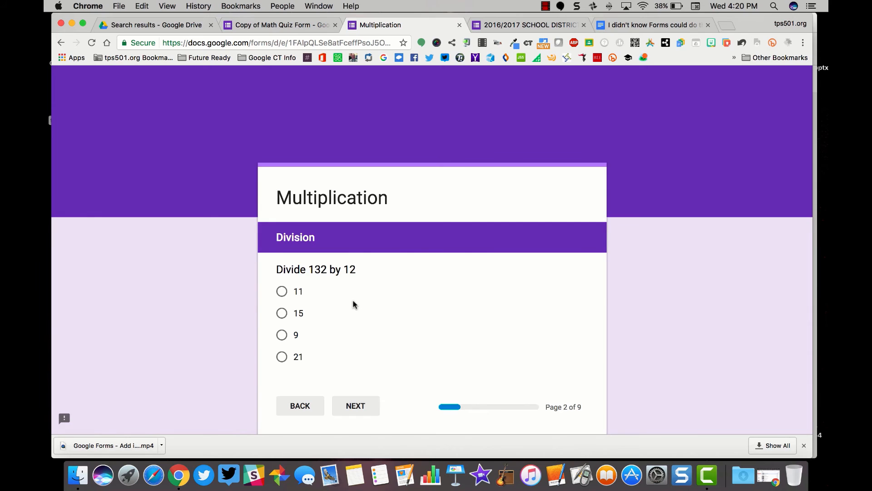
Answer "Divide 132 by 12" with 15, and answer its repeat on the Divide Video page with 9 and continue.
left_click(281, 312)
left_click(366, 406)
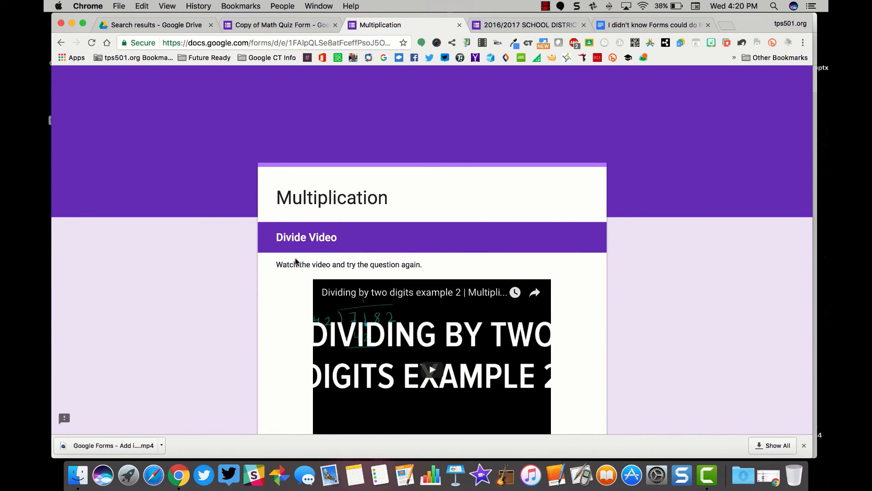
scroll(295, 261, "down", 5)
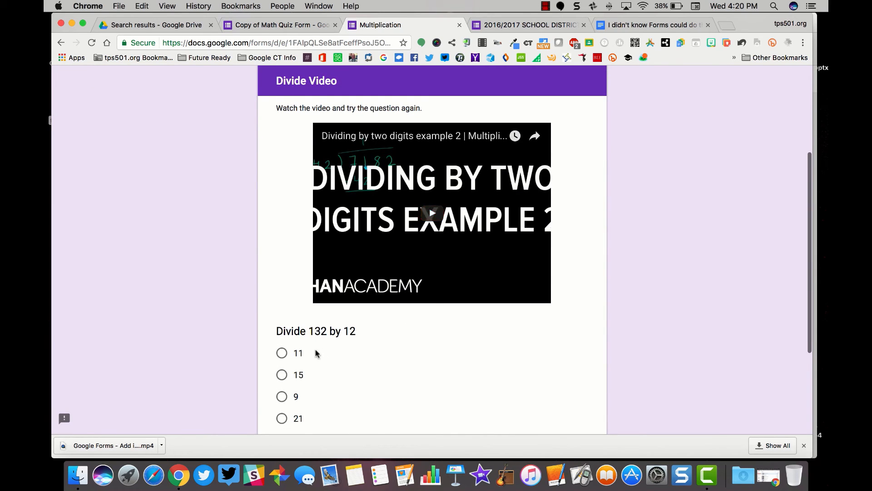
left_click(282, 397)
scroll(318, 393, "down", 5)
left_click(369, 363)
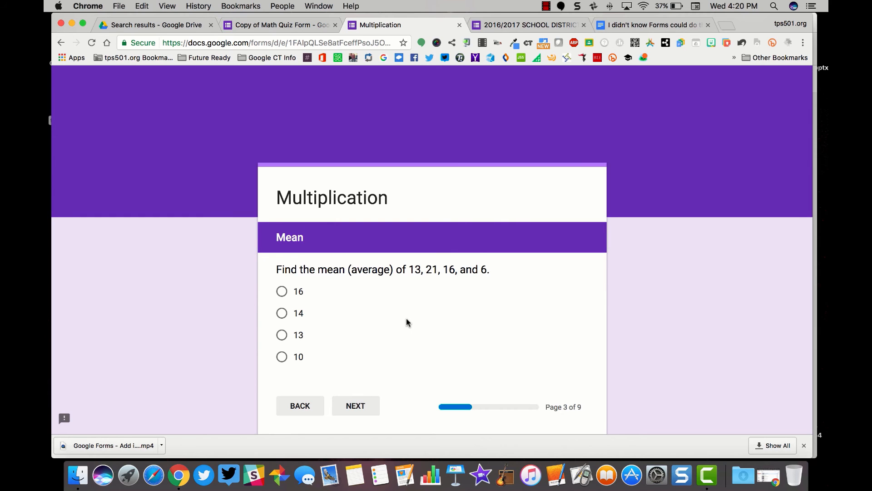
Return to the quiz editor and examine the after-section destinations of sections 2 to 6.
left_click(289, 28)
scroll(341, 253, "down", 5)
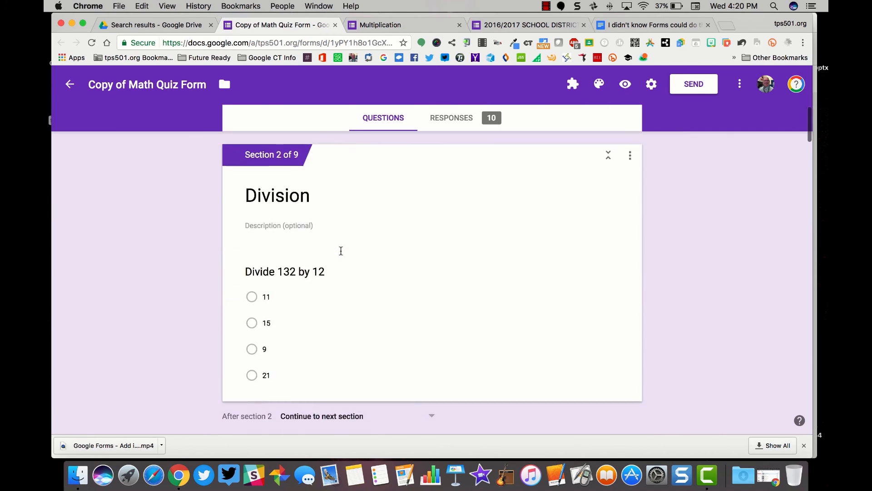
scroll(341, 251, "down", 10)
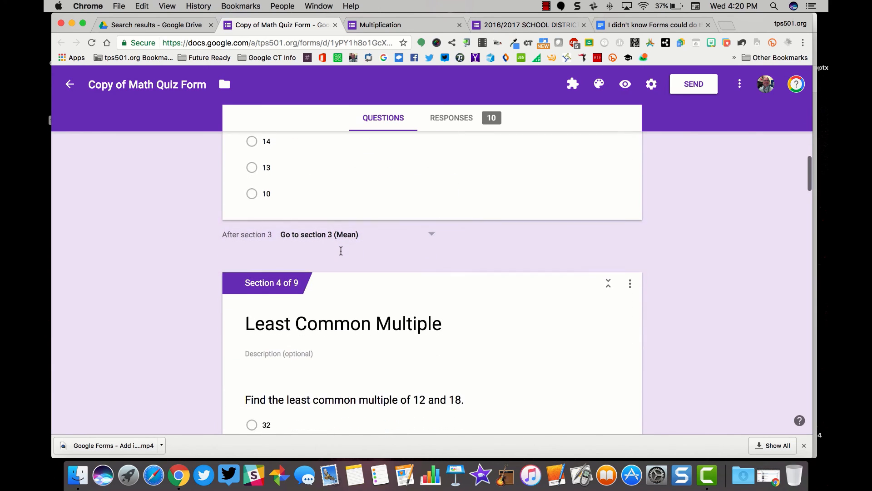
scroll(341, 251, "down", 5)
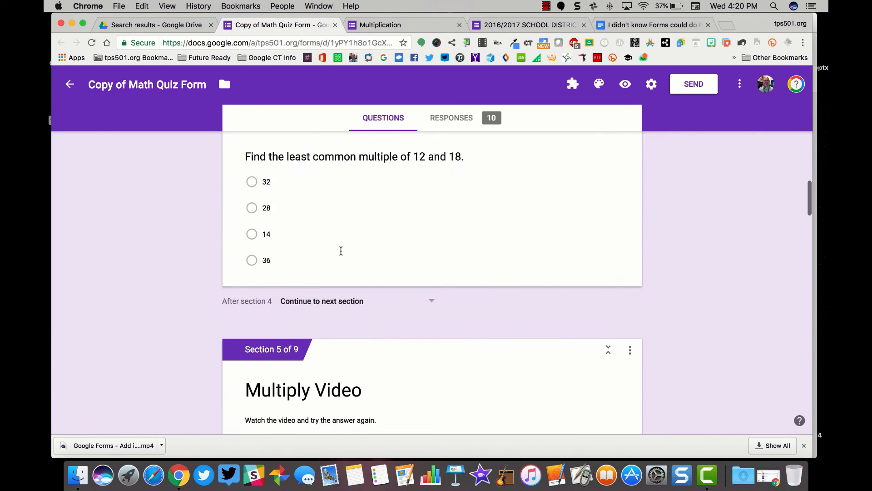
scroll(341, 251, "down", 8)
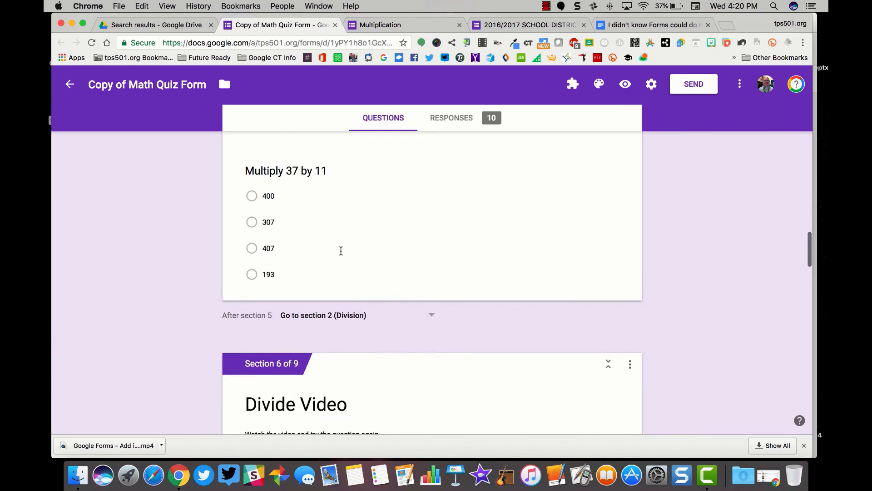
scroll(341, 251, "down", 5)
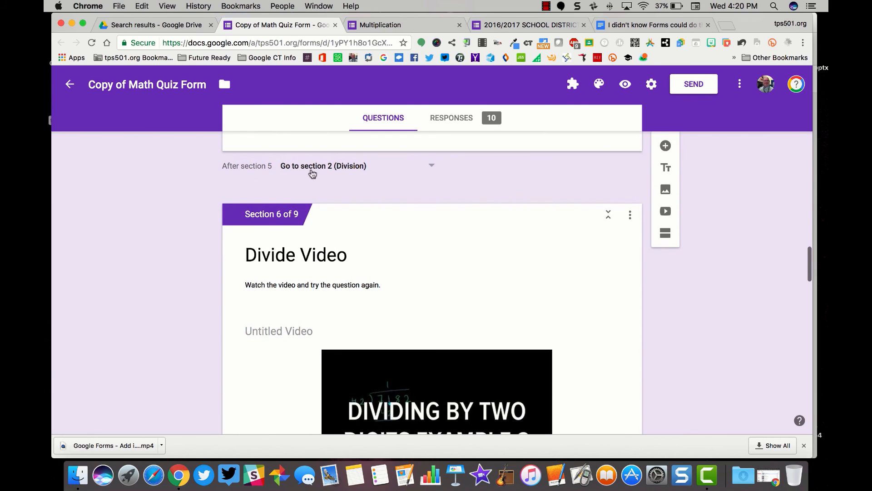
scroll(334, 234, "down", 6)
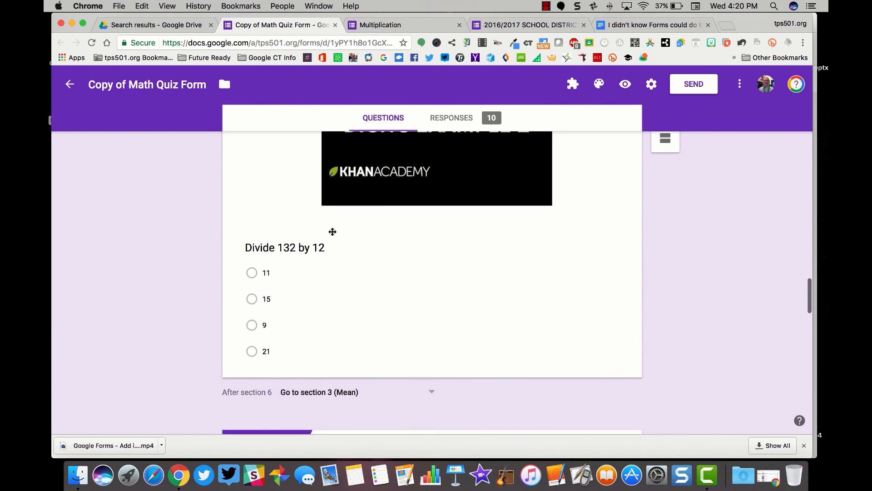
scroll(333, 232, "down", 3)
Open the Mean question in section 3 for editing and check its "Go to section based on answer" option.
scroll(332, 236, "up", 15)
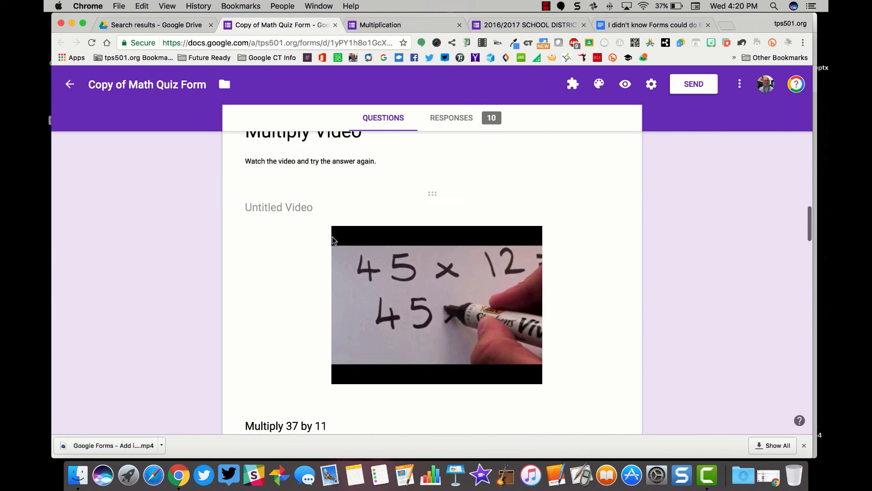
scroll(332, 236, "up", 10)
left_click(459, 222)
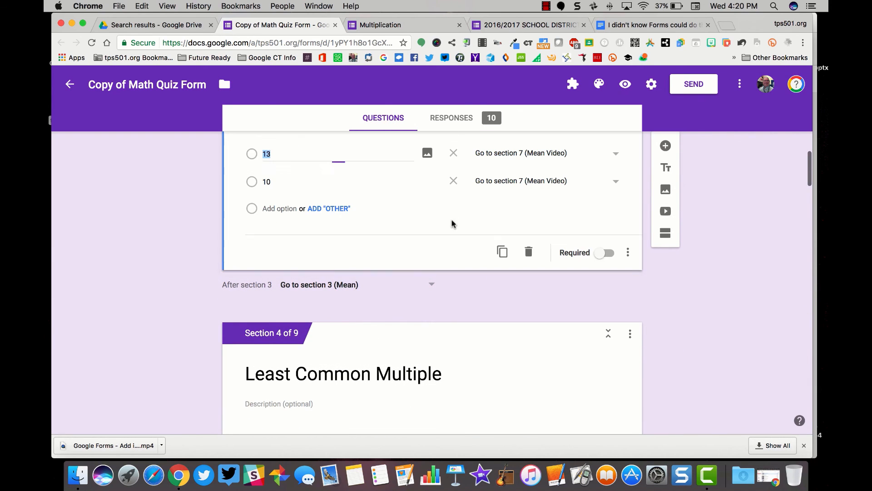
left_click(628, 252)
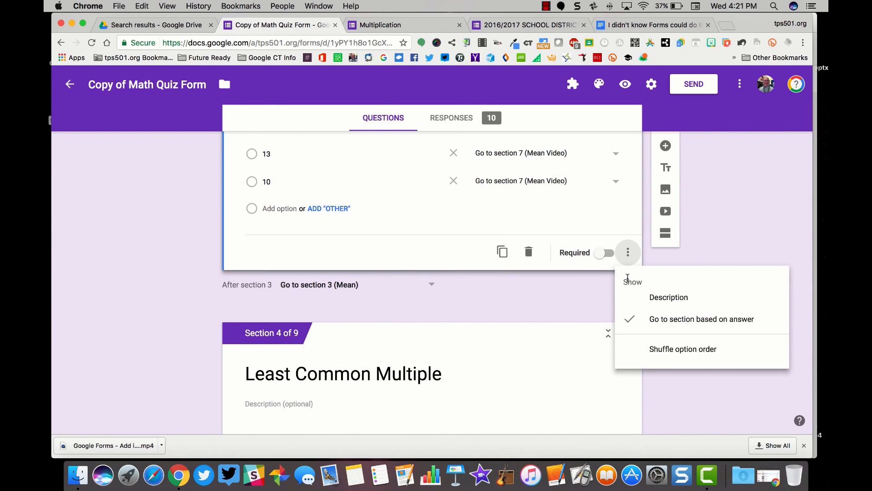